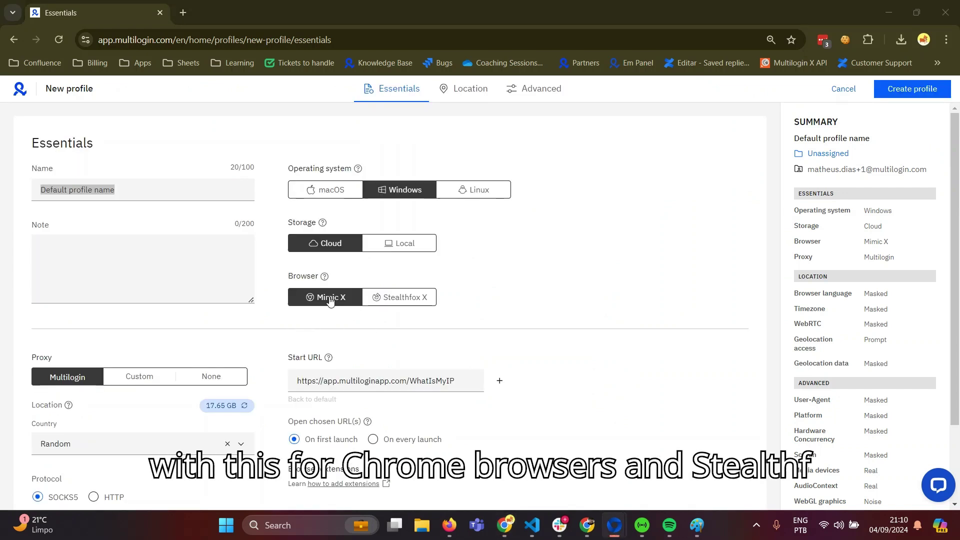
Choose Stealthfox X as the new profile's browser
{"action": "left_click", "coordinate": [407, 304]}
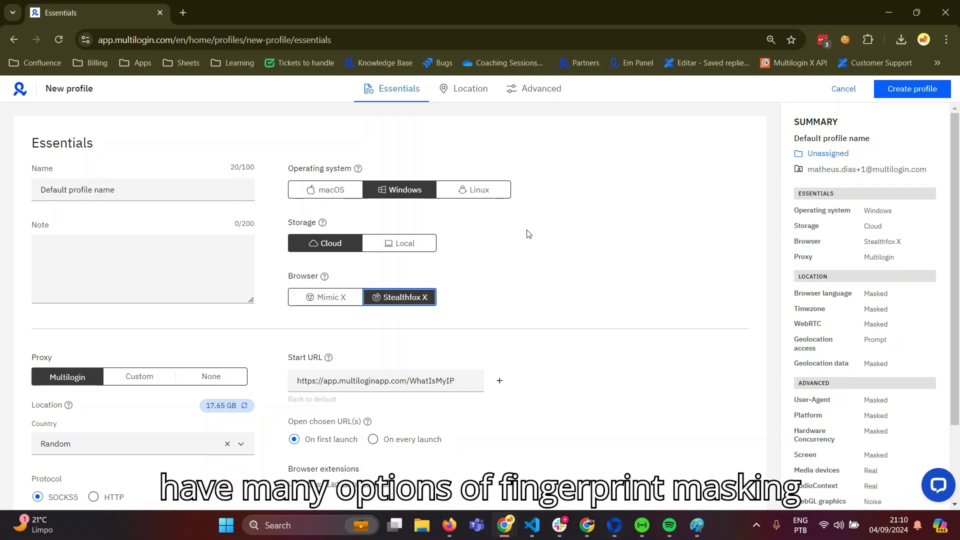
{"action": "scroll", "coordinate": [264, 296], "scroll_direction": "down", "scroll_amount": 1}
{"action": "scroll", "coordinate": [264, 297], "scroll_direction": "down", "scroll_amount": 2}
{"action": "scroll", "coordinate": [310, 250], "scroll_direction": "up", "scroll_amount": 3}
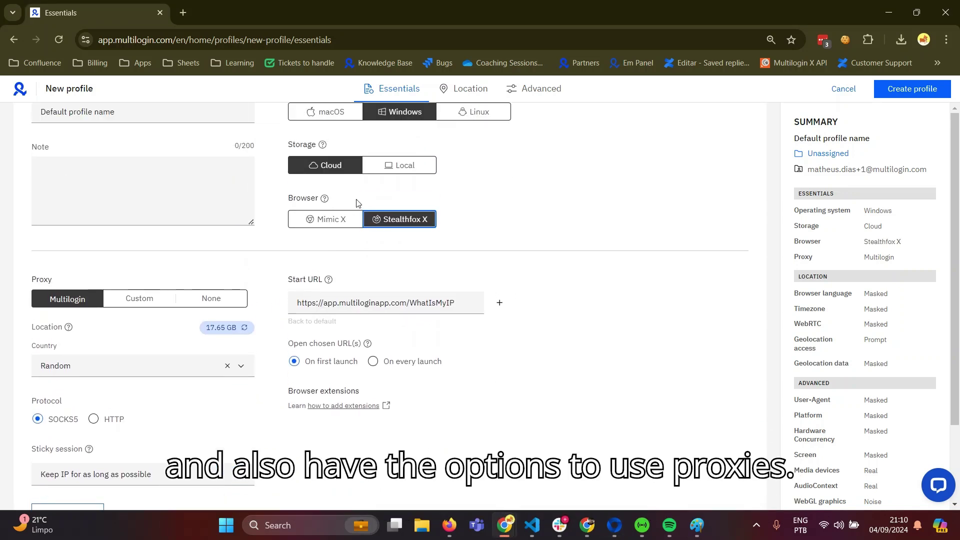
{"action": "left_click", "coordinate": [515, 93]}
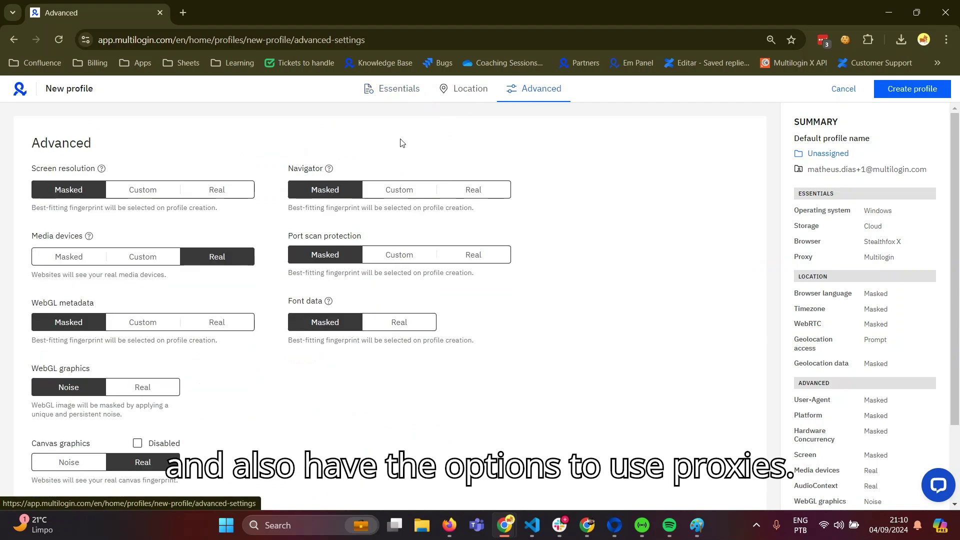
{"action": "left_click", "coordinate": [400, 95]}
{"action": "scroll", "coordinate": [279, 256], "scroll_direction": "down", "scroll_amount": 1}
{"action": "scroll", "coordinate": [279, 256], "scroll_direction": "down", "scroll_amount": 2}
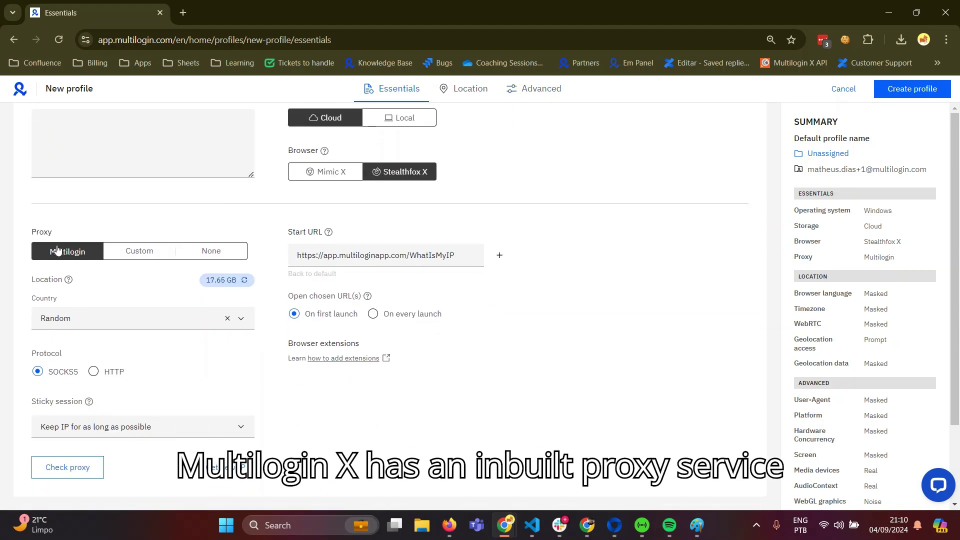
Set the Multilogin proxy country to United Arab Emirates and the region to Dubayy
{"action": "left_click", "coordinate": [97, 319]}
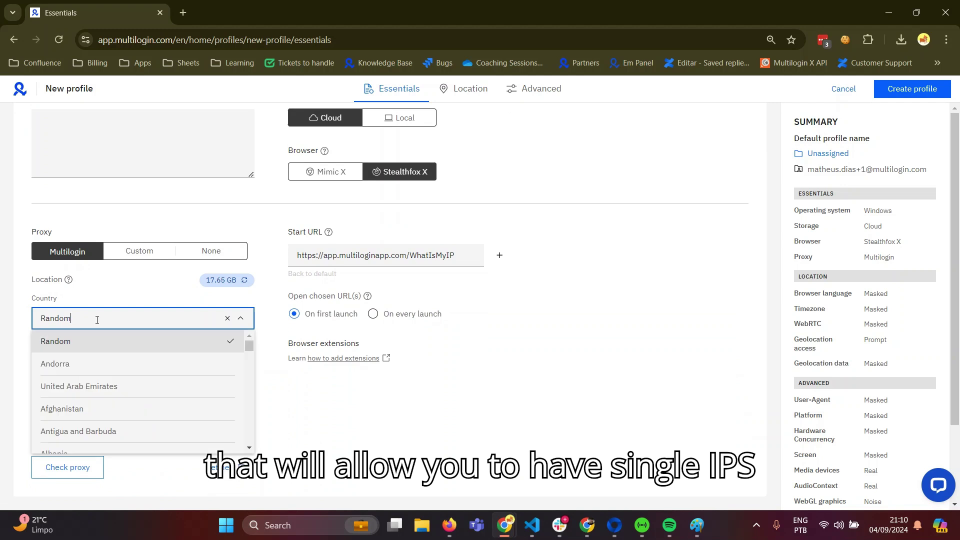
{"action": "left_click", "coordinate": [101, 398]}
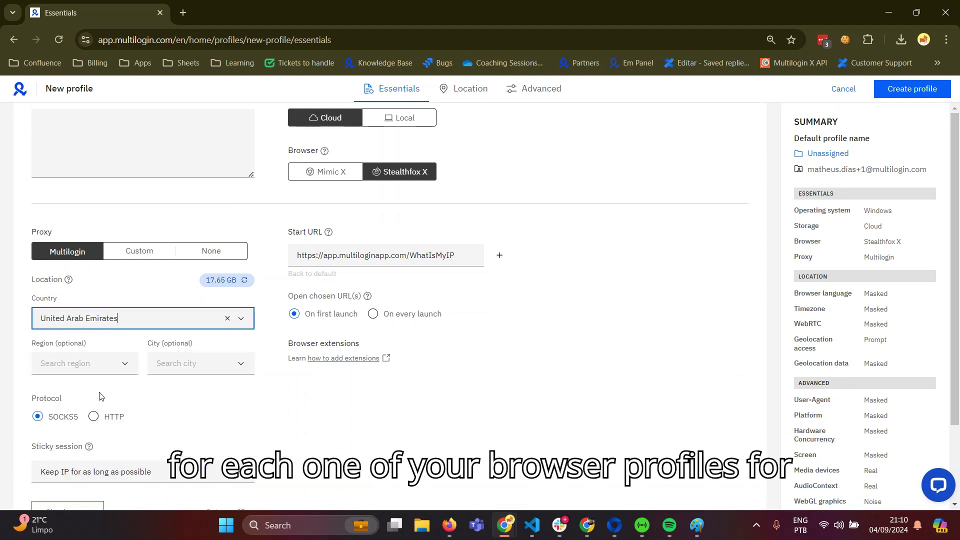
{"action": "scroll", "coordinate": [105, 384], "scroll_direction": "down", "scroll_amount": 1}
{"action": "left_click", "coordinate": [128, 318]}
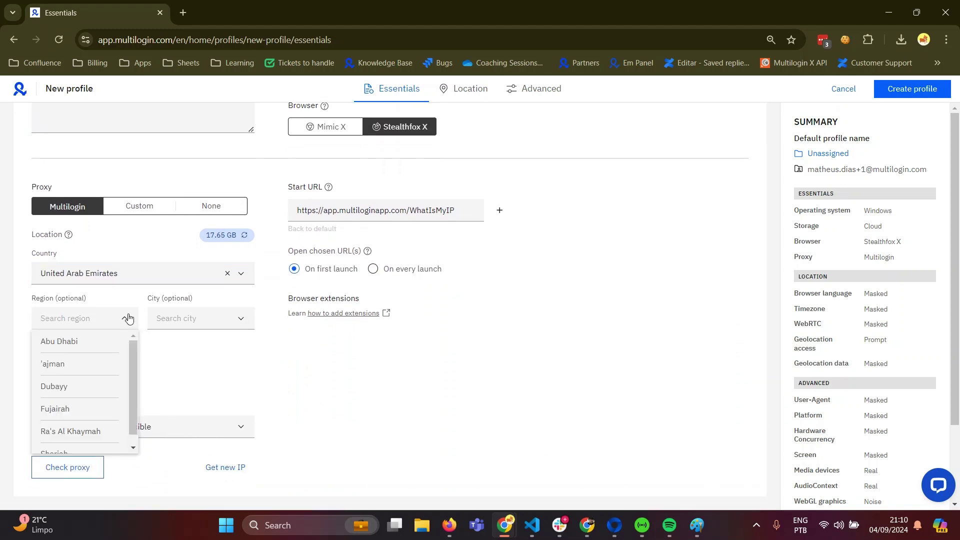
{"action": "left_click", "coordinate": [85, 392]}
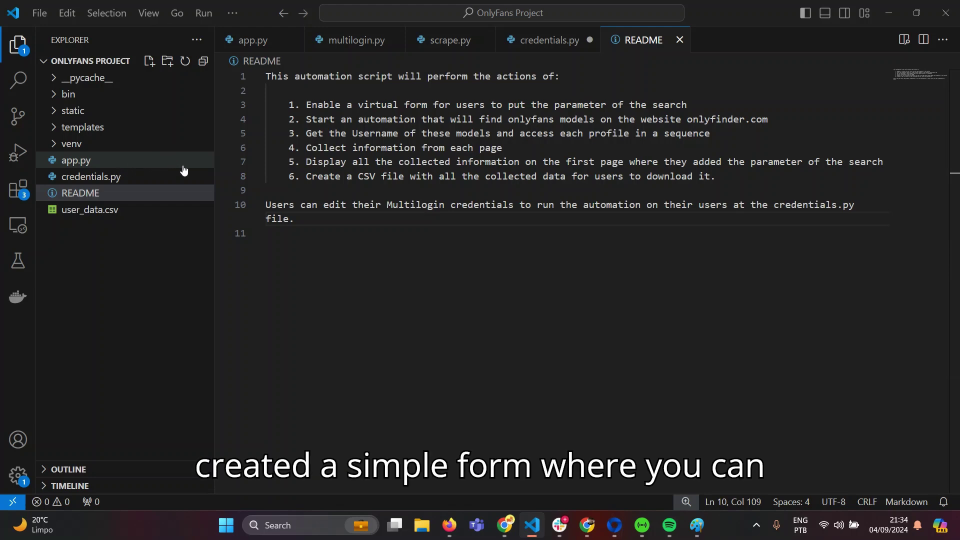
{"action": "left_click", "coordinate": [150, 163]}
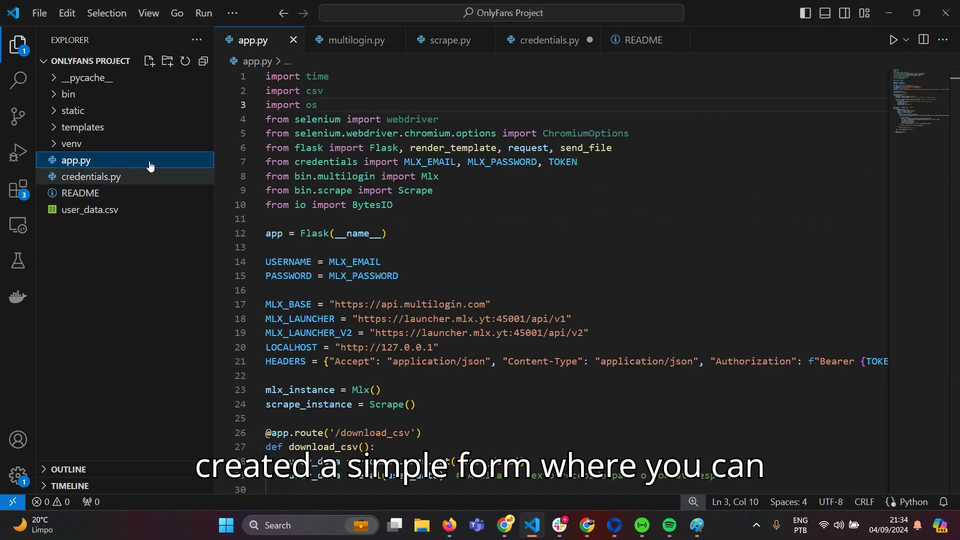
{"action": "left_click", "coordinate": [893, 39]}
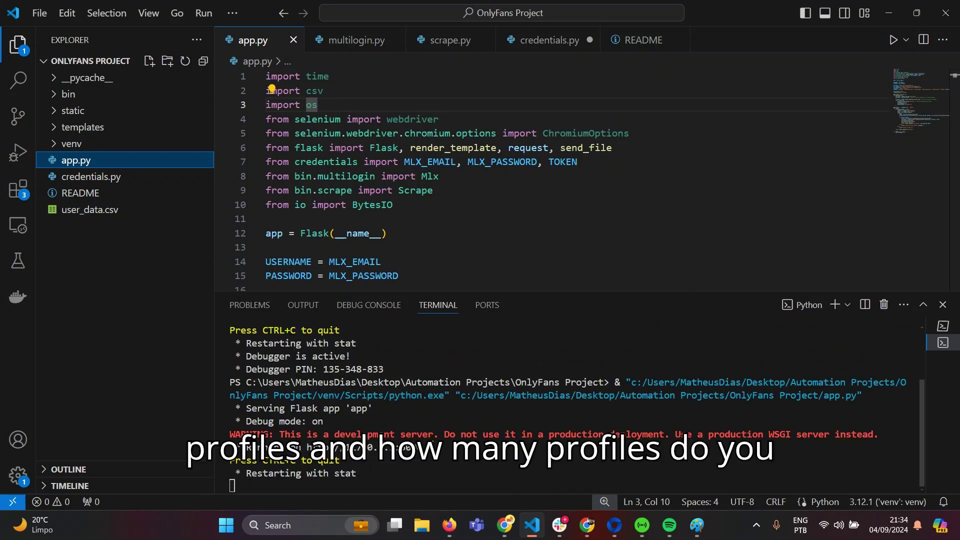
{"action": "left_click_drag", "start_coordinate": [423, 421], "coordinate": [307, 423]}
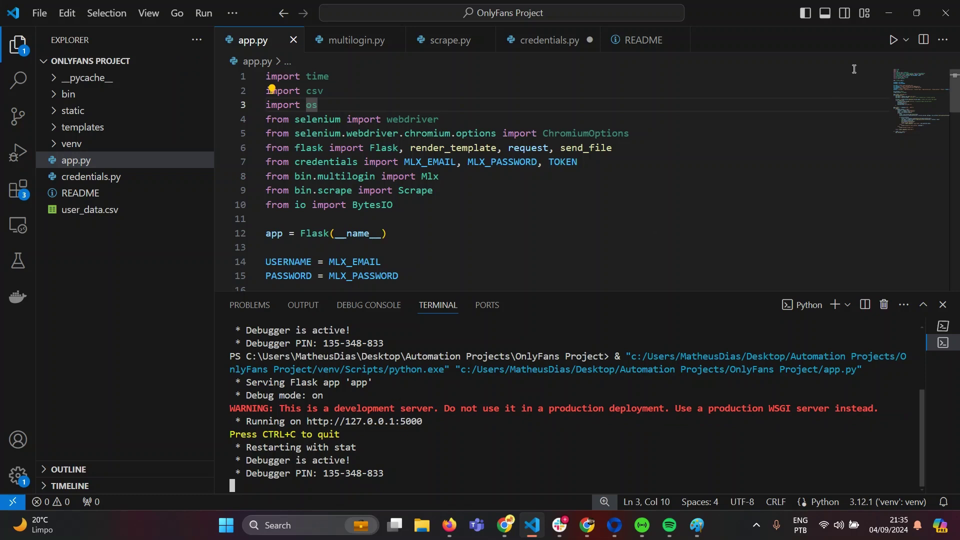
{"action": "left_click", "coordinate": [888, 13]}
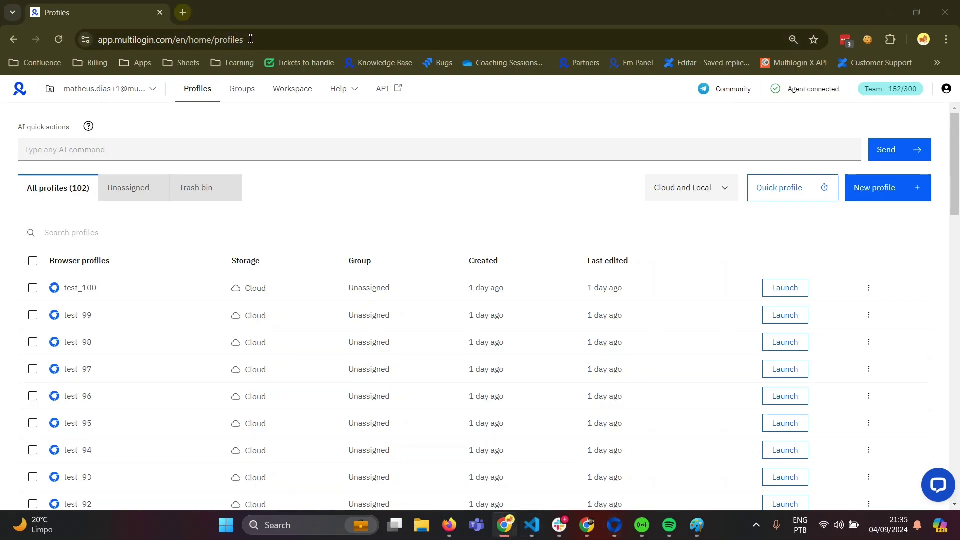
Load the local Flask scraper form in a new Chrome tab
{"action": "key", "text": "ctrl+t"}
{"action": "type", "text": "http://127.0.0.1:5000"}
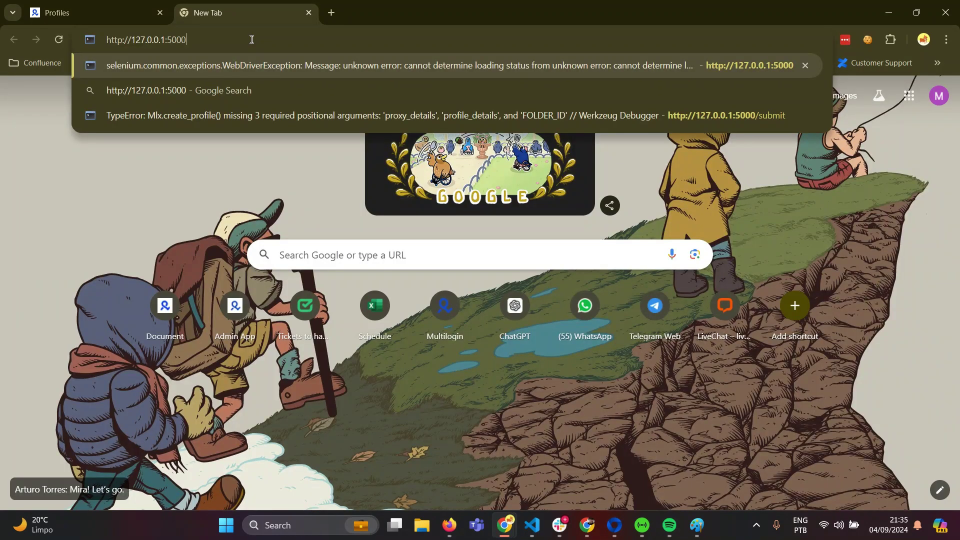
{"action": "key", "text": "Return"}
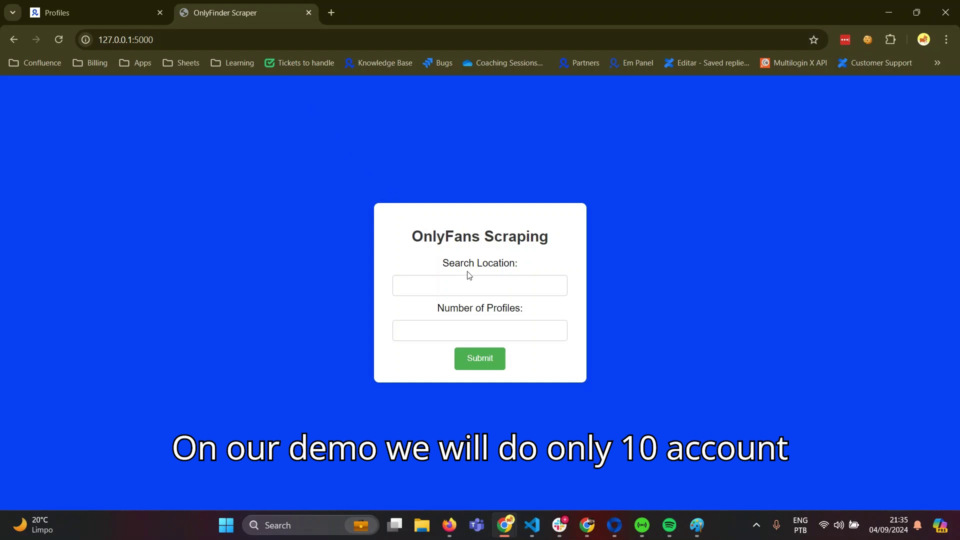
Submit the scraping form with Search Location Germany and 10 profiles
{"action": "left_click", "coordinate": [481, 286]}
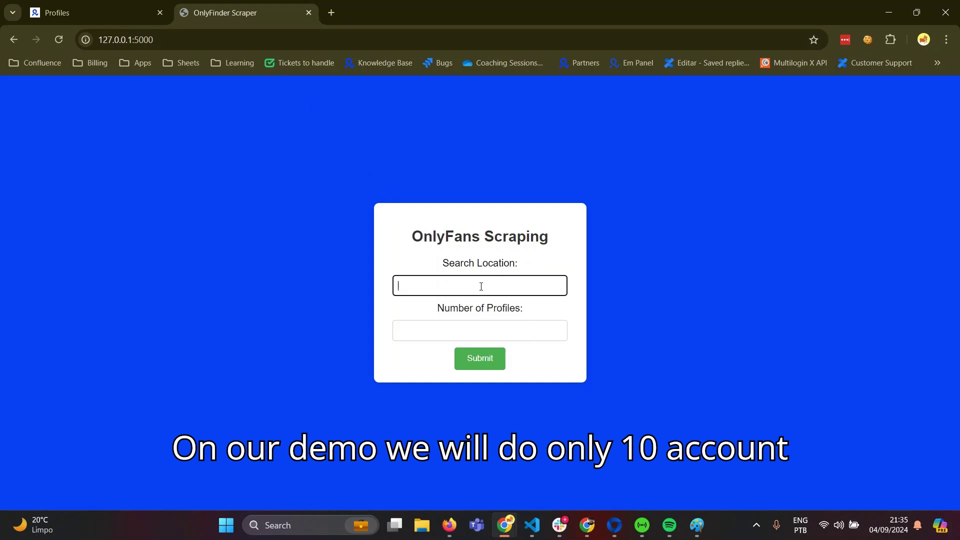
{"action": "type", "text": "German"}
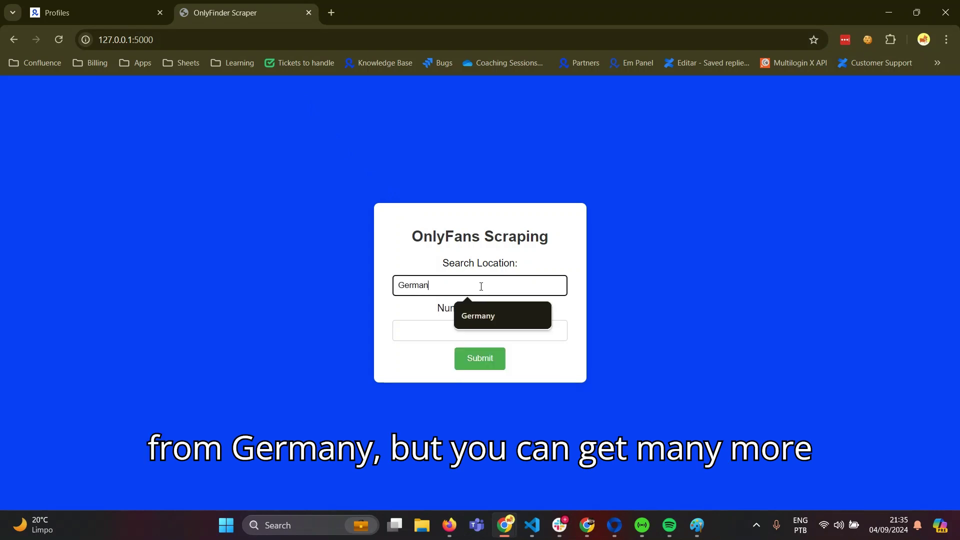
{"action": "type", "text": "y"}
{"action": "left_click", "coordinate": [497, 337]}
{"action": "type", "text": "10"}
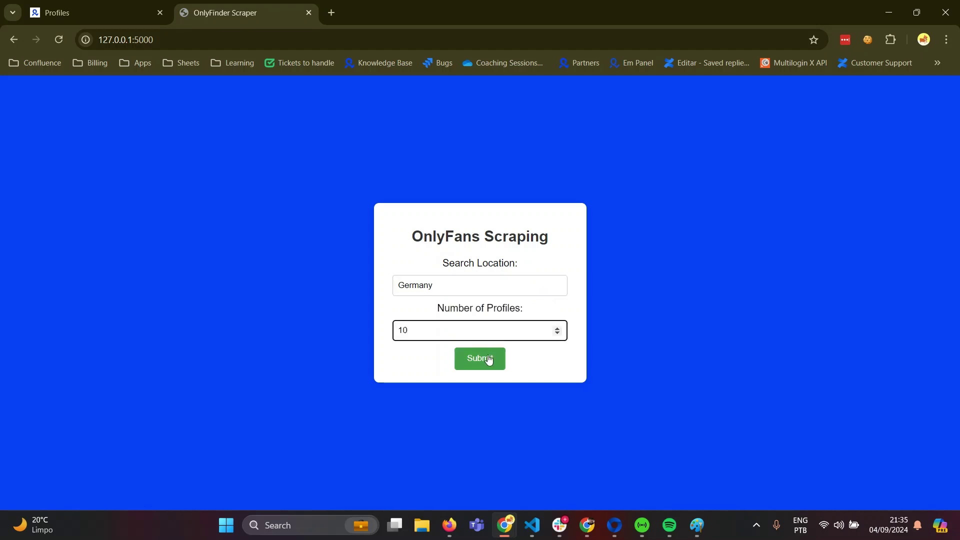
{"action": "left_click", "coordinate": [487, 358]}
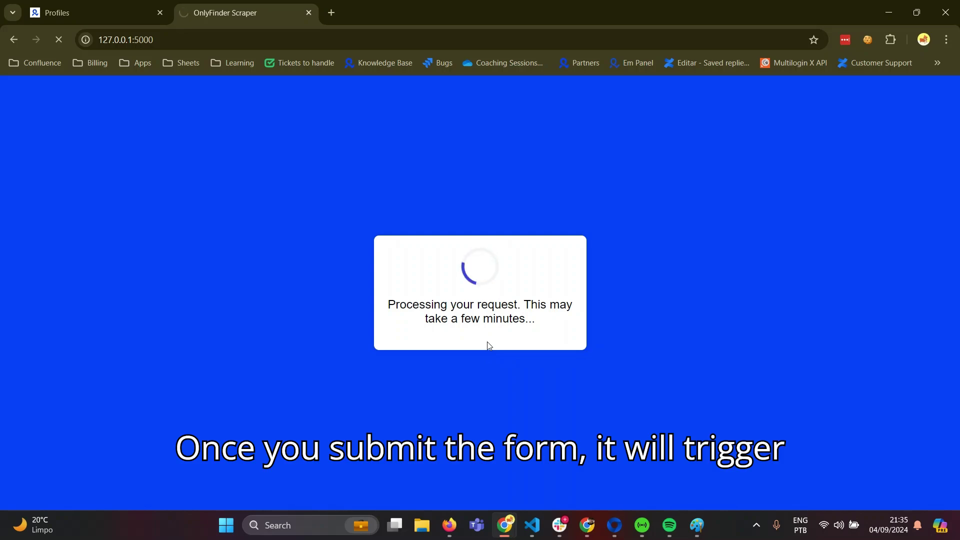
Bring up VS Code's terminal while the scraper searches onlyfinder for Germany
{"action": "left_click", "coordinate": [531, 525]}
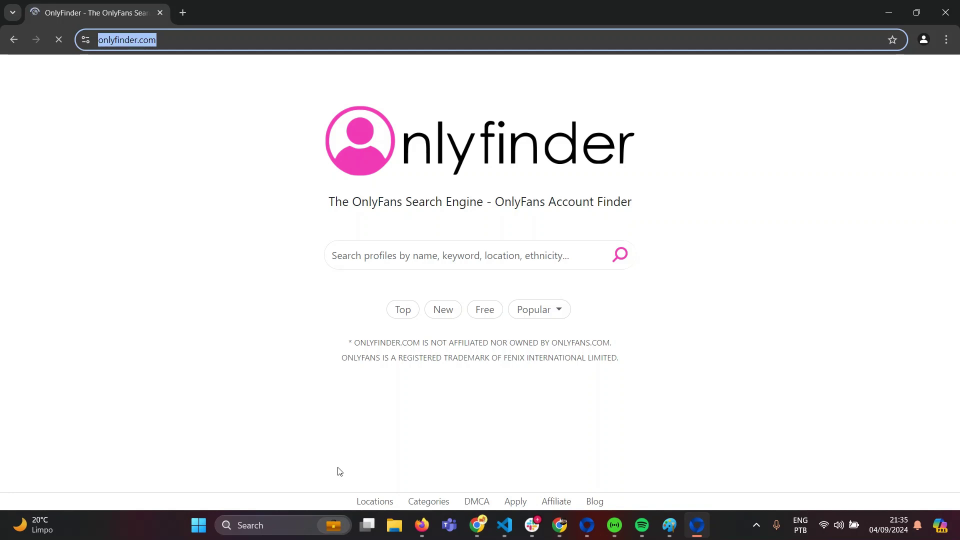
{"action": "type", "text": "Germany"}
{"action": "key", "text": "Return"}
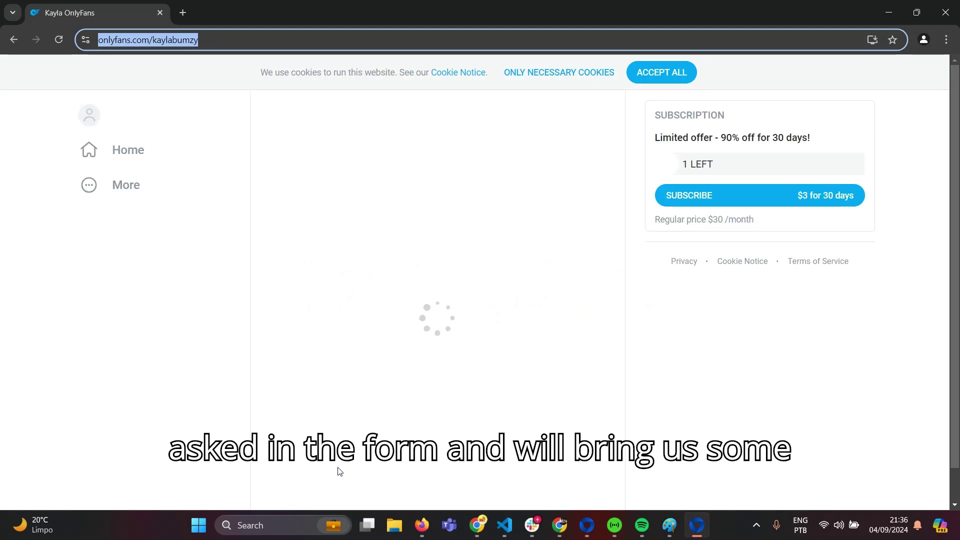
Let the scraper visit each found profile page until ten usernames are collected
{"action": "scroll", "coordinate": [340, 471], "scroll_direction": "down", "scroll_amount": 1}
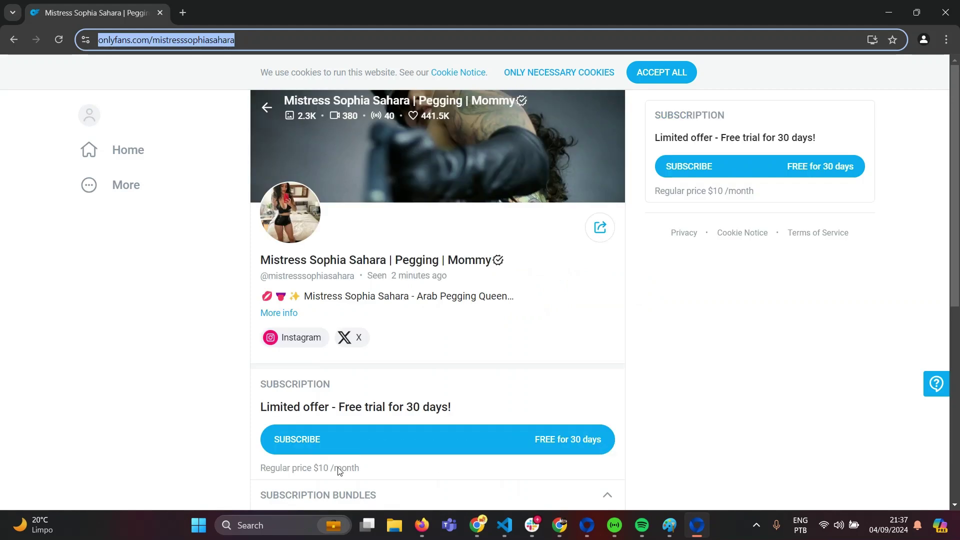
{"action": "scroll", "coordinate": [339, 470], "scroll_direction": "down", "scroll_amount": 5}
{"action": "key", "text": "Return"}
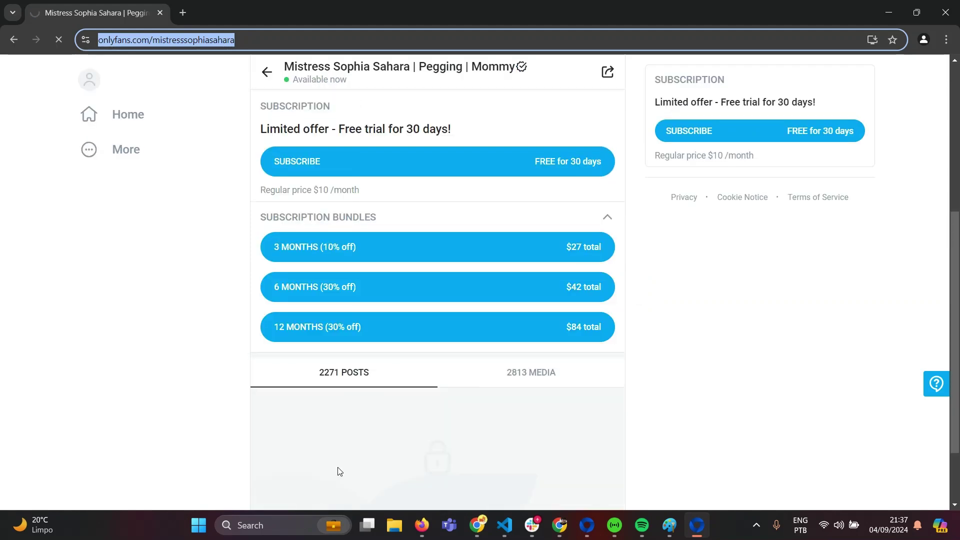
{"action": "type", "text": "onlyfans.com/elizza_kitten"}
{"action": "key", "text": "Return"}
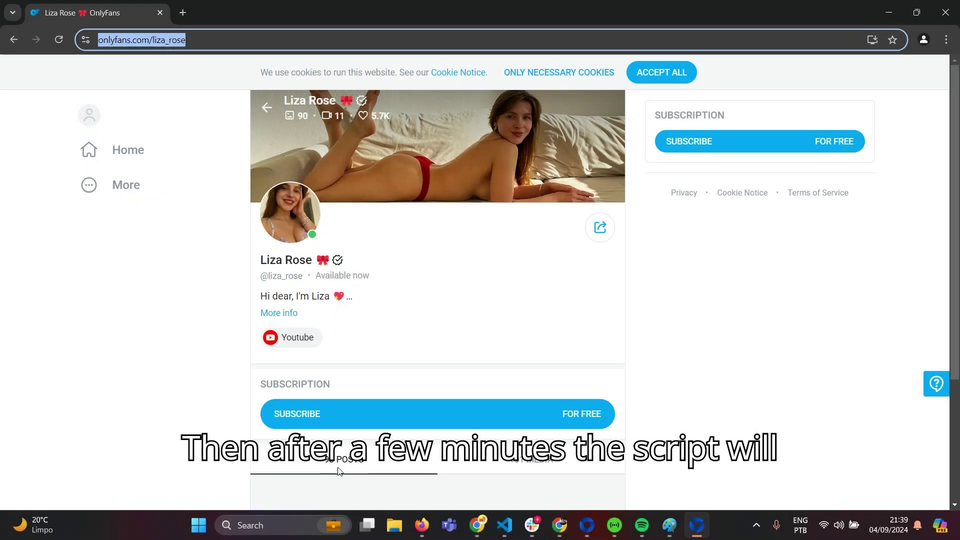
{"action": "scroll", "coordinate": [338, 471], "scroll_direction": "down", "scroll_amount": 4}
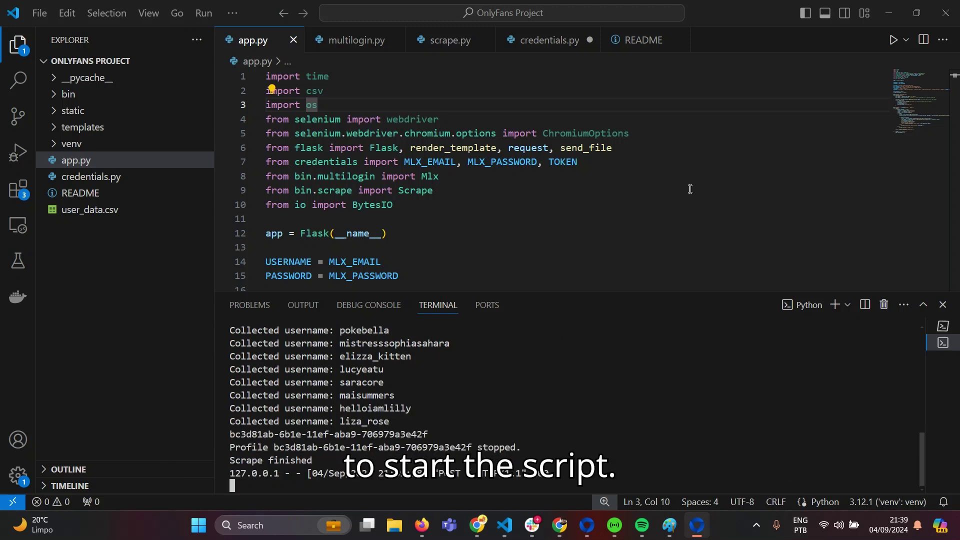
Minimize VS Code to reveal the Collected Data results page
{"action": "left_click", "coordinate": [893, 15]}
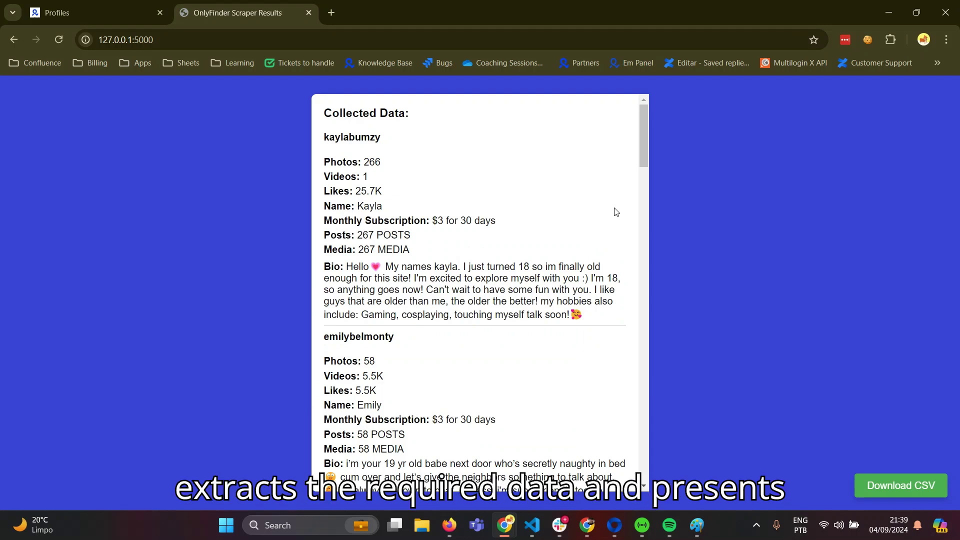
Download the collected data as CSV and open user_data (12).csv in Excel
{"action": "left_click_drag", "start_coordinate": [644, 132], "coordinate": [656, 352]}
{"action": "left_click_drag", "start_coordinate": [655, 369], "coordinate": [663, 458]}
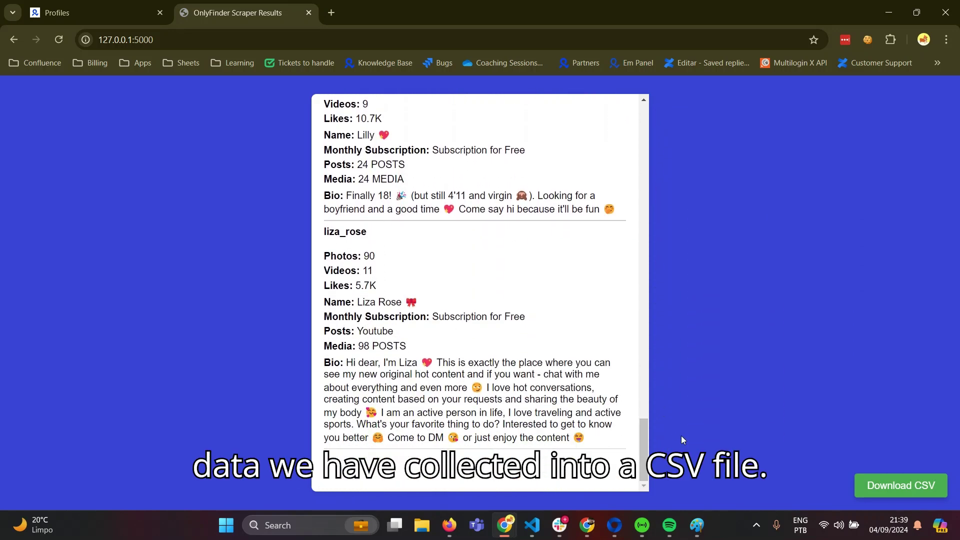
{"action": "left_click", "coordinate": [893, 488]}
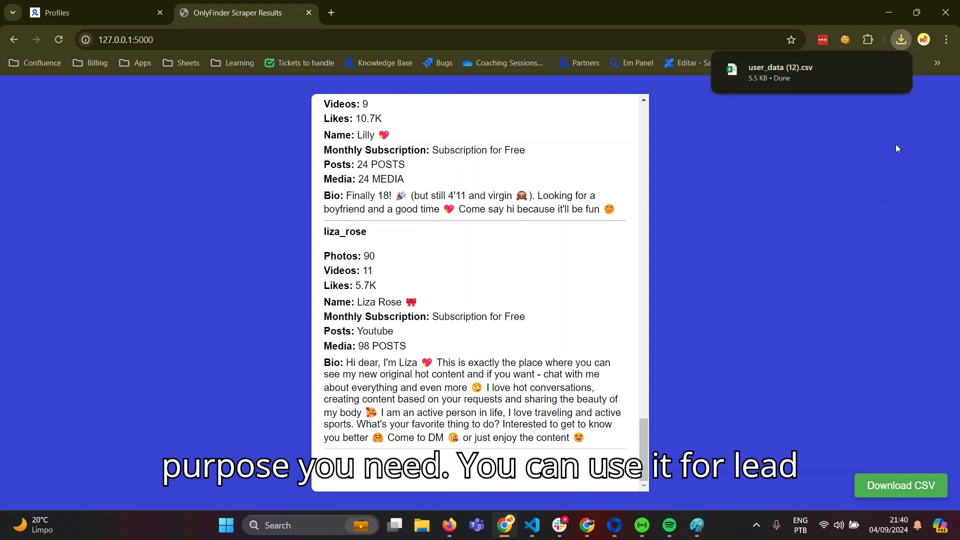
{"action": "mouse_move", "coordinate": [795, 75]}
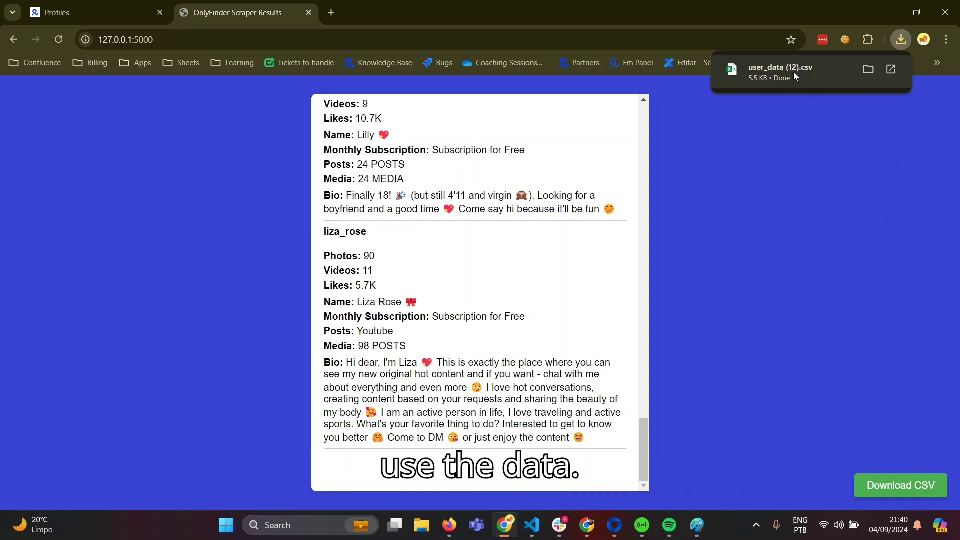
{"action": "left_click", "coordinate": [793, 72]}
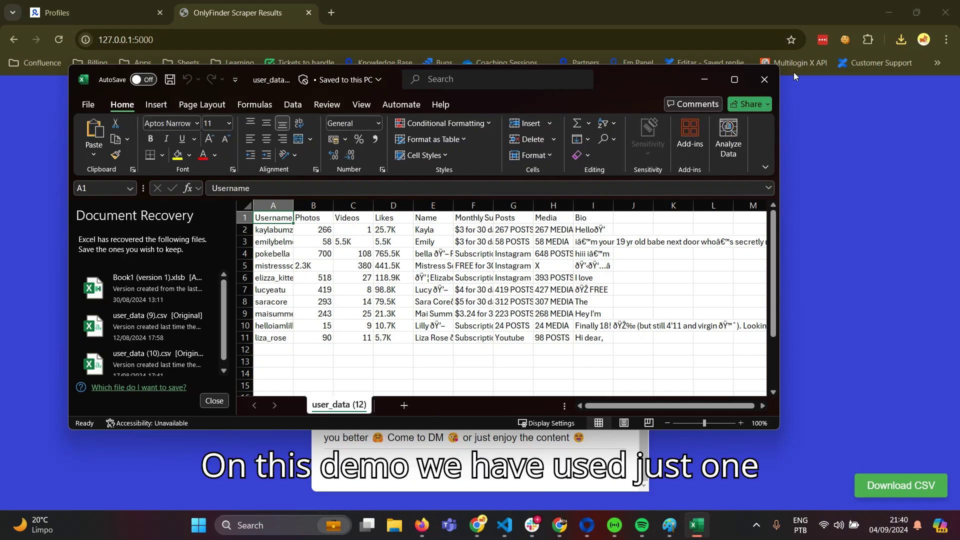
Maximize Excel and auto-fit the Monthly Subscription (F) and Posts (G) columns
{"action": "left_click", "coordinate": [735, 79]}
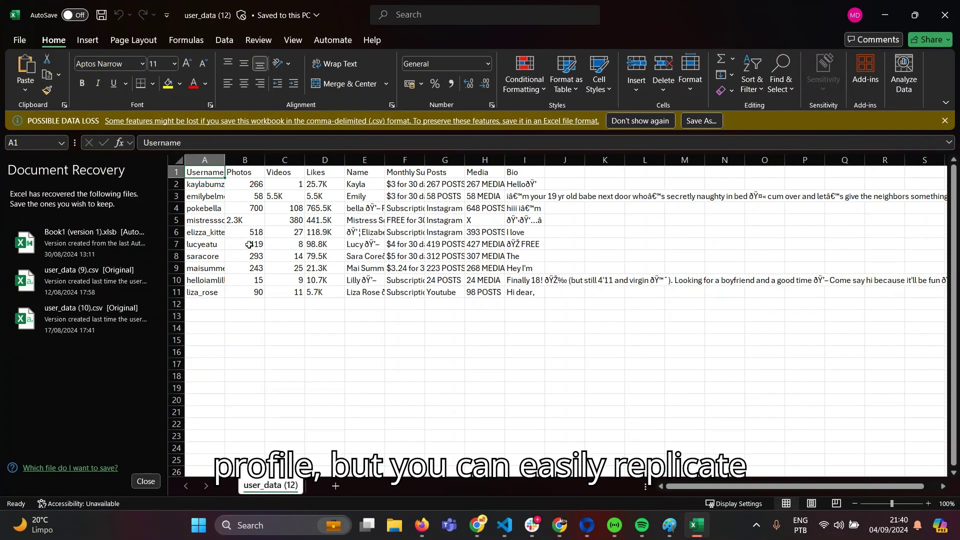
{"action": "double_click", "coordinate": [425, 161]}
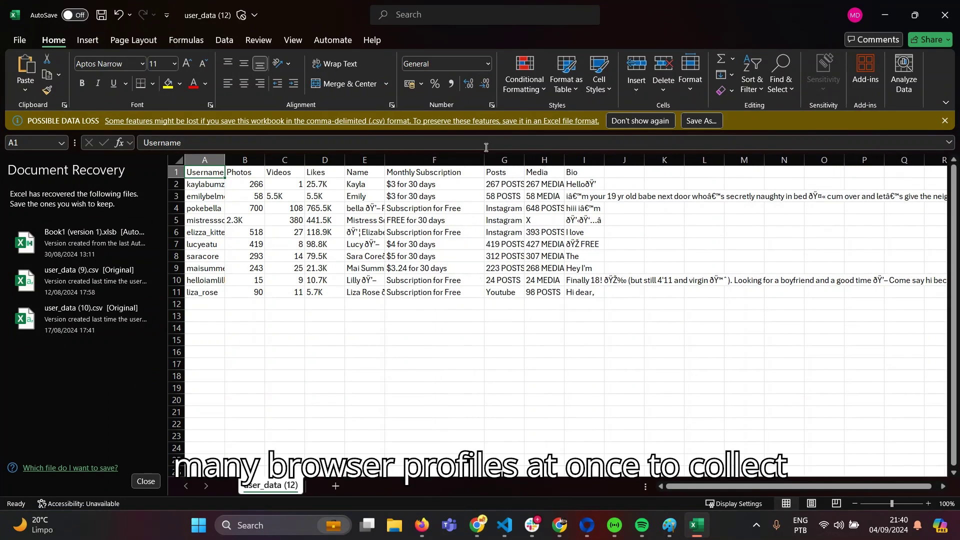
{"action": "double_click", "coordinate": [525, 161]}
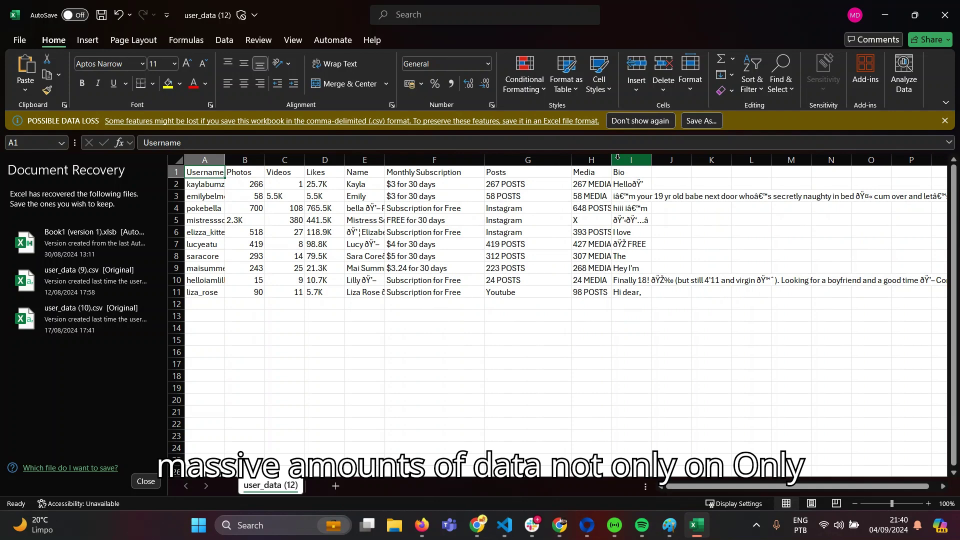